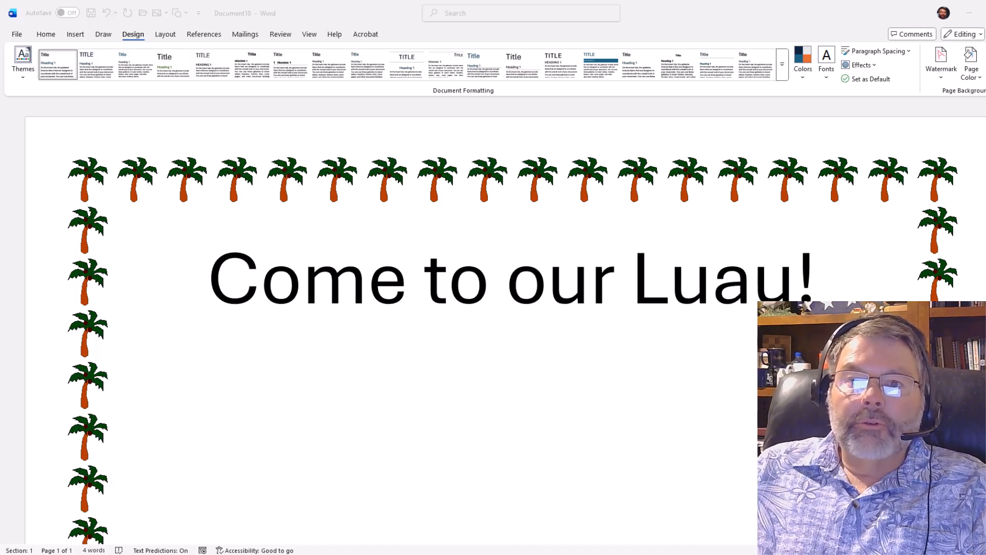
Step: Look through the sample luau, Valentine, Christmas, Halloween and birthday flyers, minimizing each one to reach the blank document
left_click(970, 13)
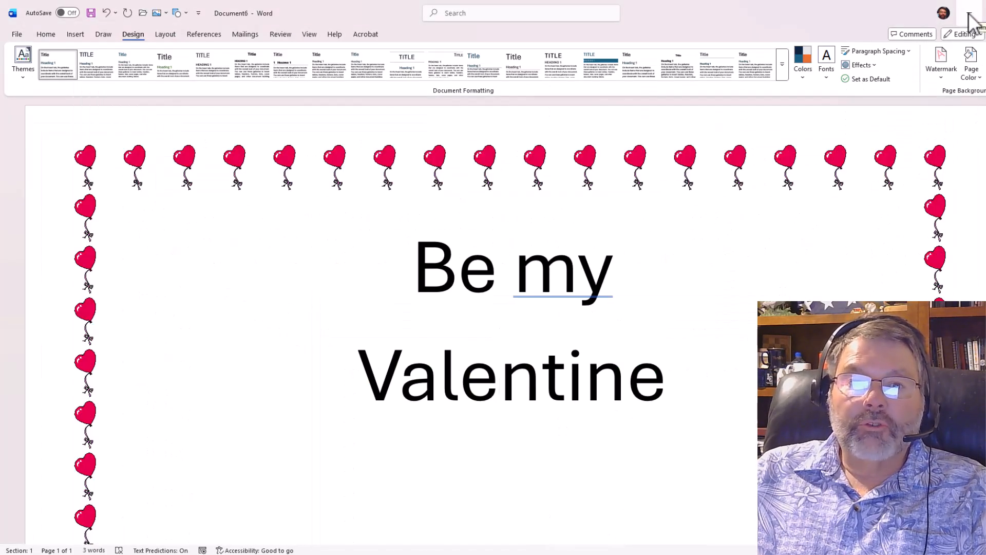
left_click(970, 13)
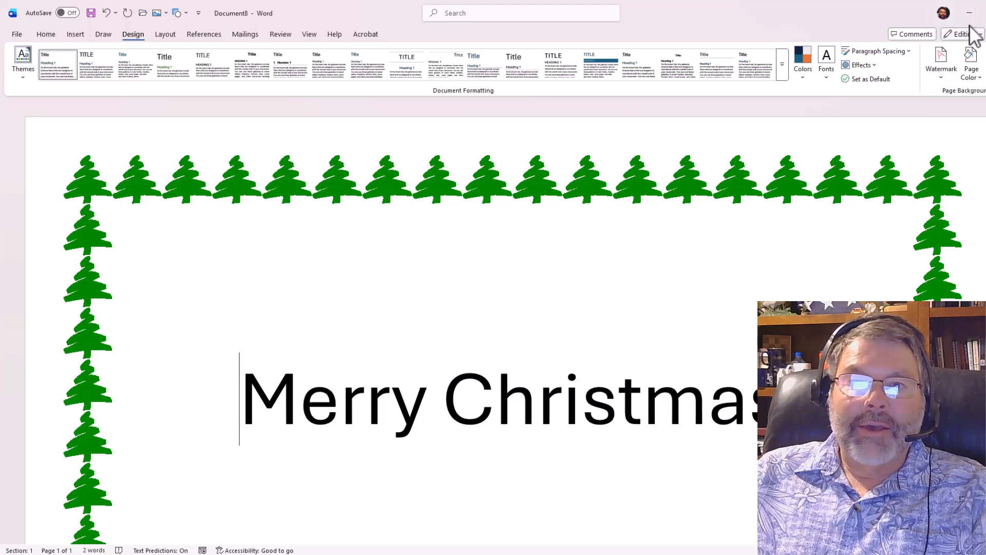
left_click(975, 15)
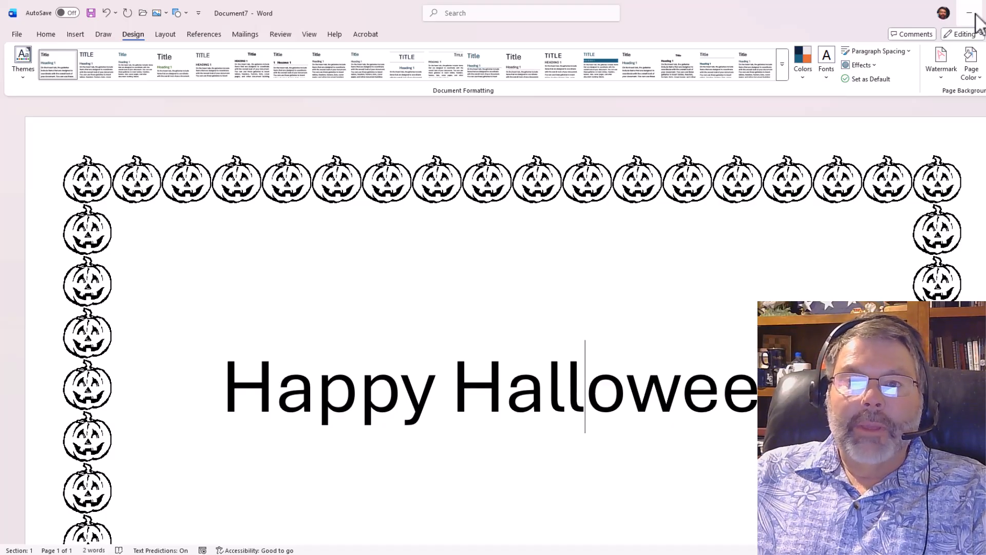
left_click(975, 14)
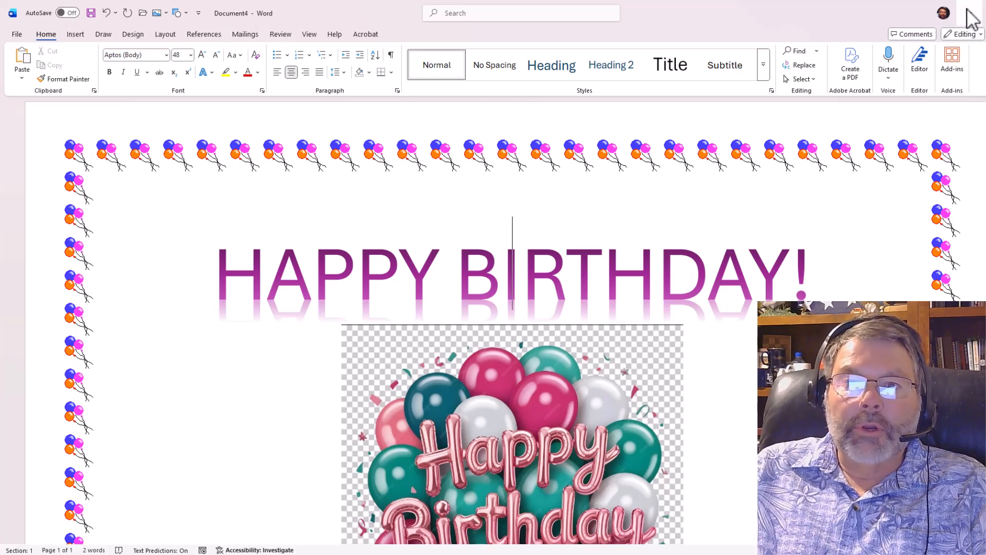
left_click(969, 12)
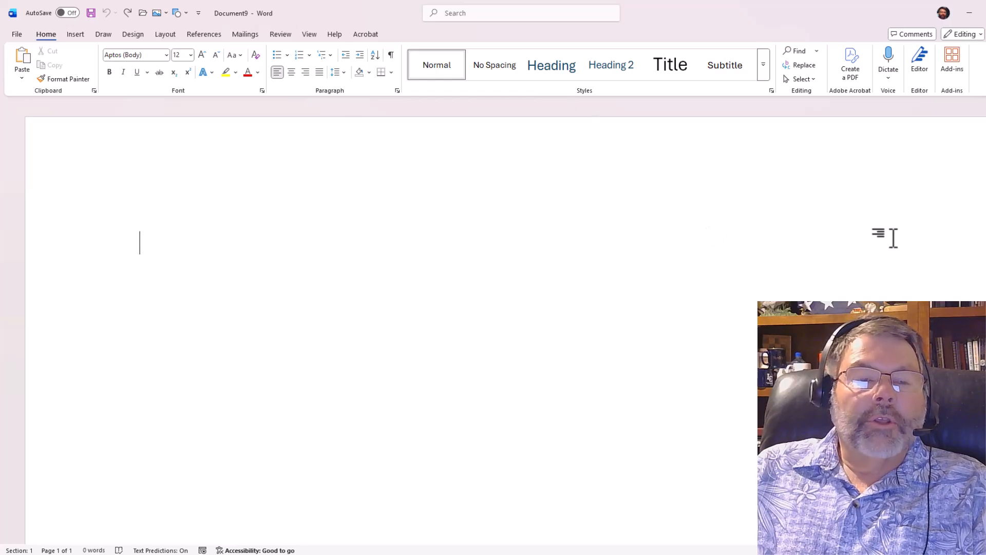
Step: Apply a preset margin setting to the blank document
left_click(166, 34)
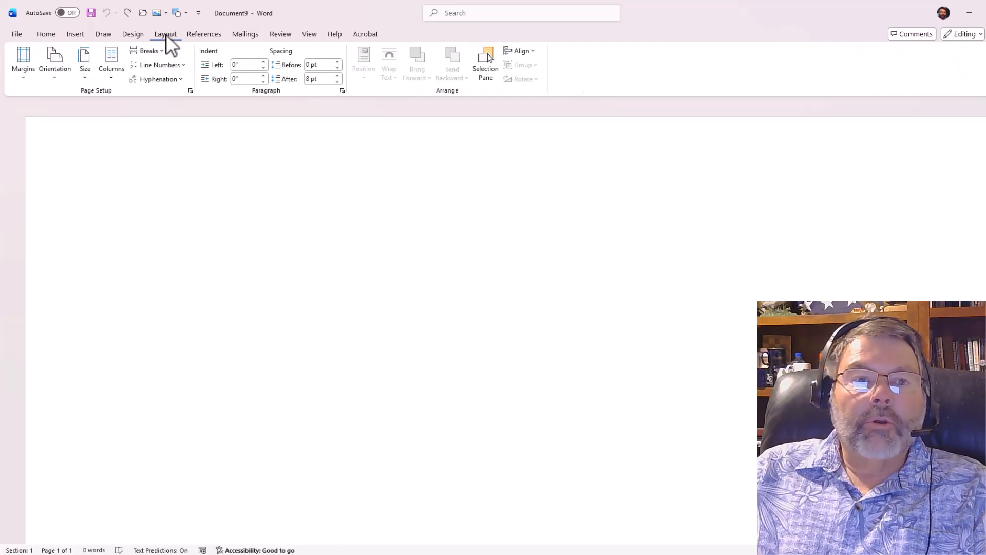
left_click(20, 58)
left_click(68, 138)
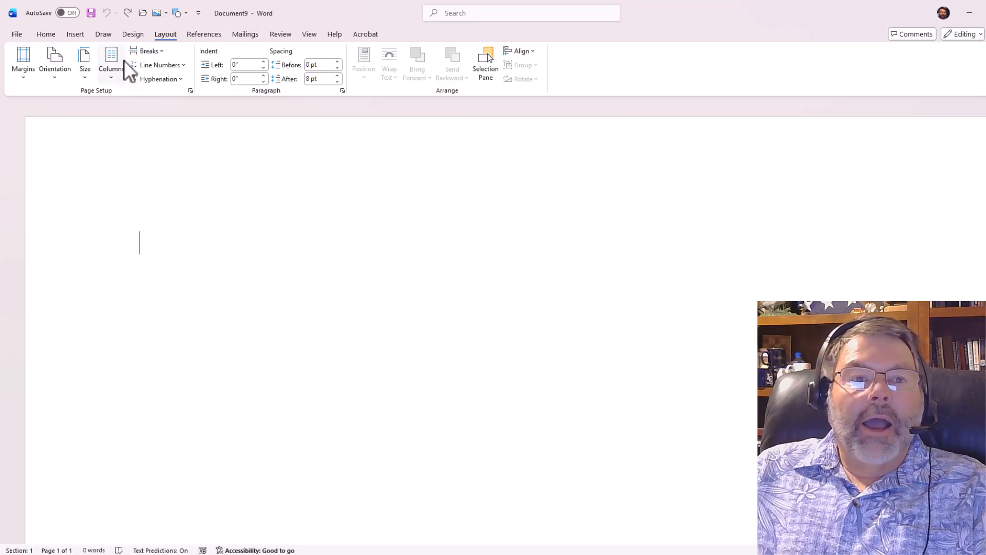
Step: Open the page border settings and look through the available art border designs
left_click(132, 35)
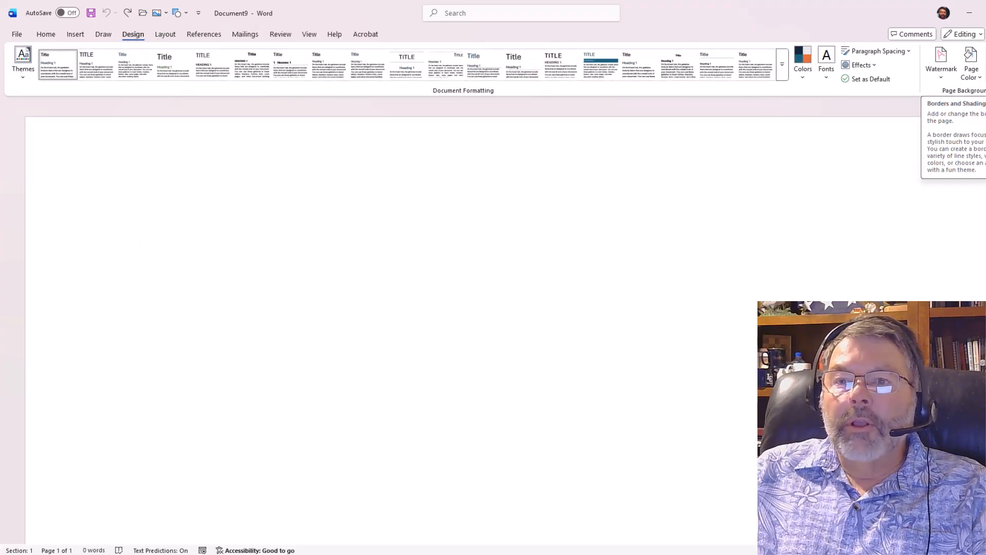
left_click(985, 62)
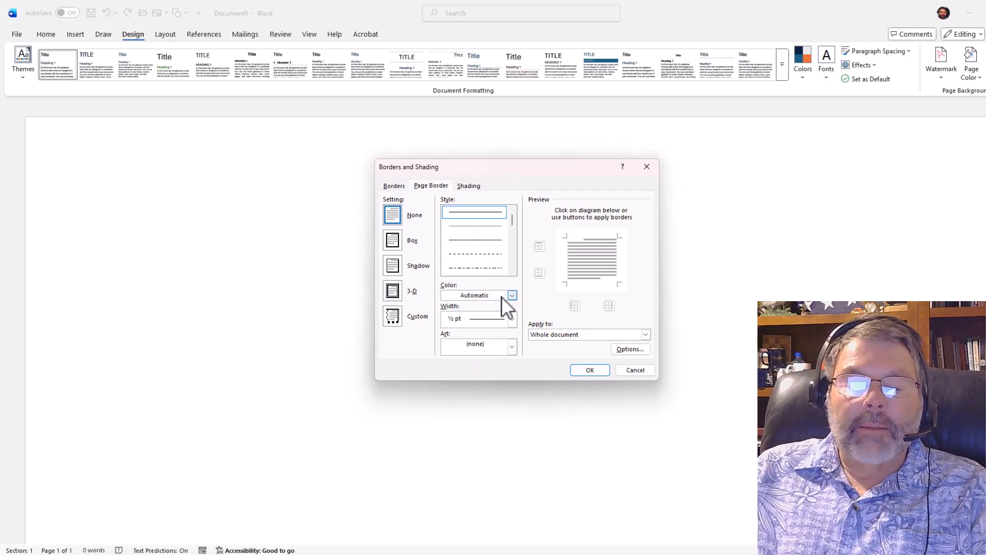
left_click(512, 348)
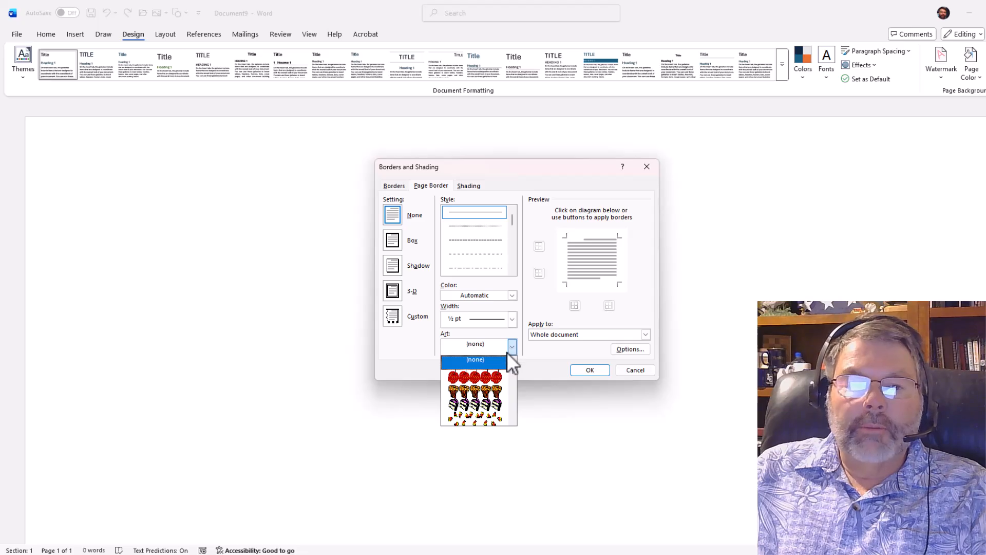
scroll(494, 380, "down", 2)
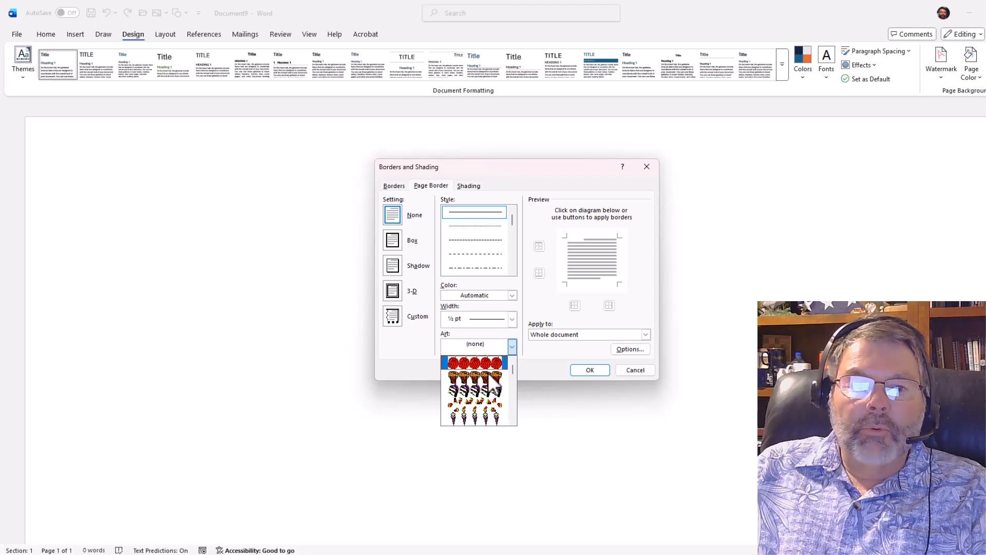
scroll(489, 372, "down", 5)
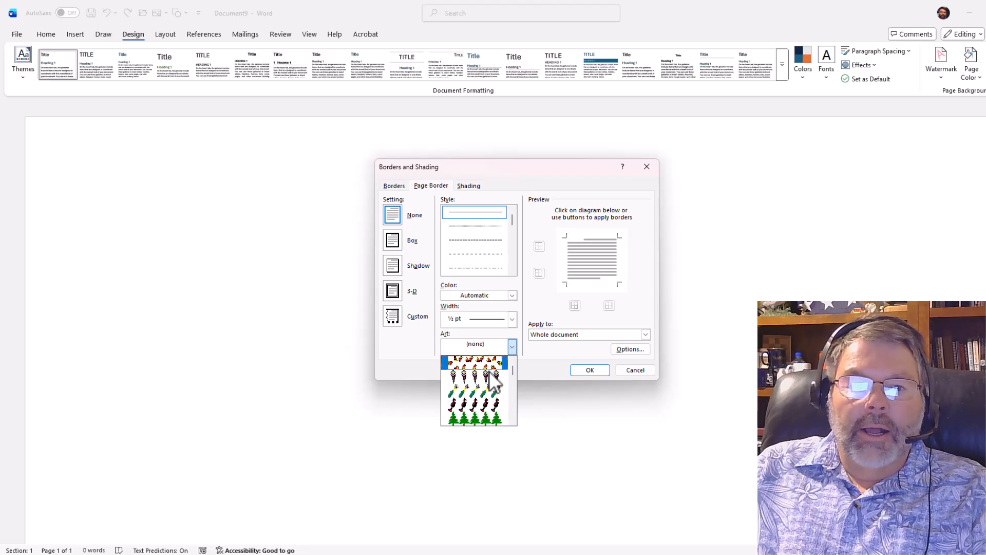
scroll(492, 368, "down", 1)
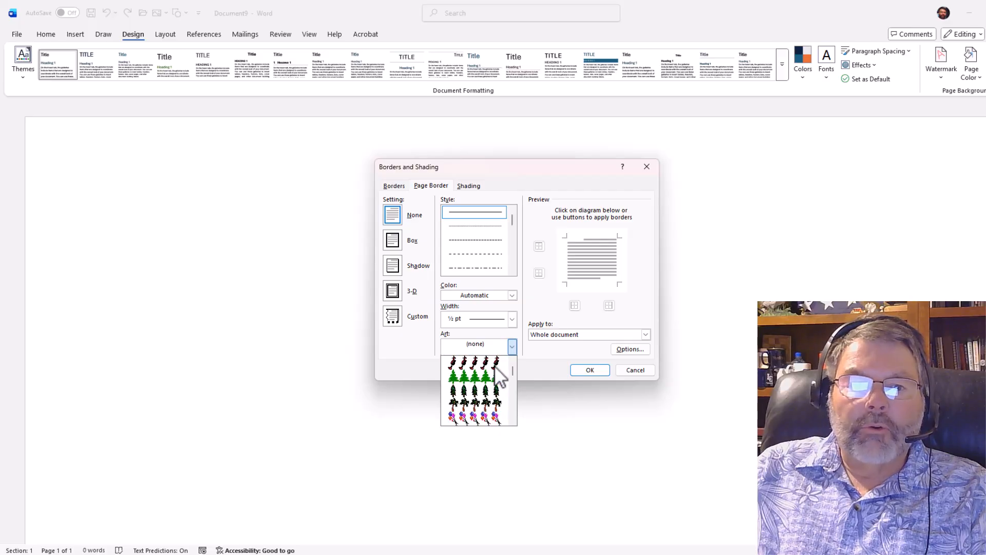
scroll(493, 383, "down", 1)
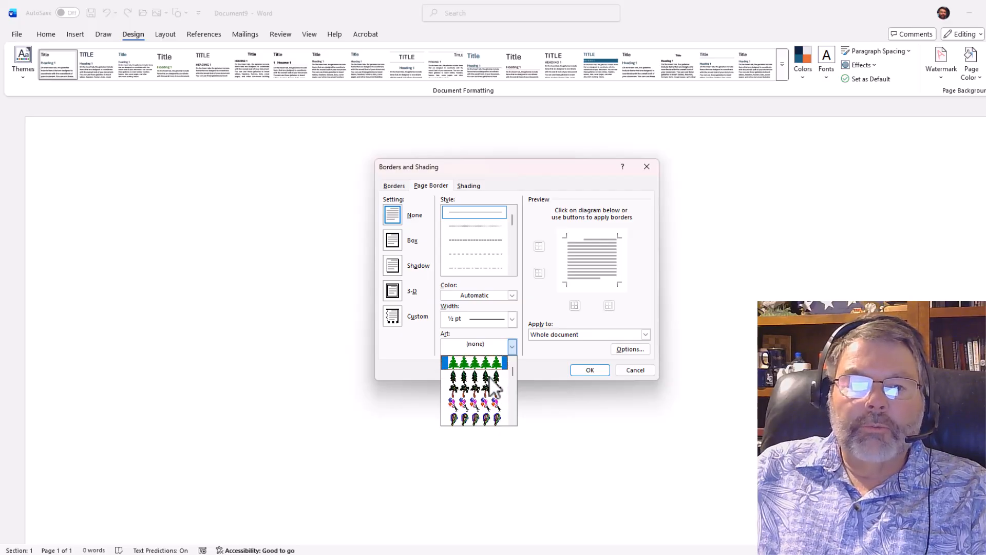
scroll(489, 376, "down", 5)
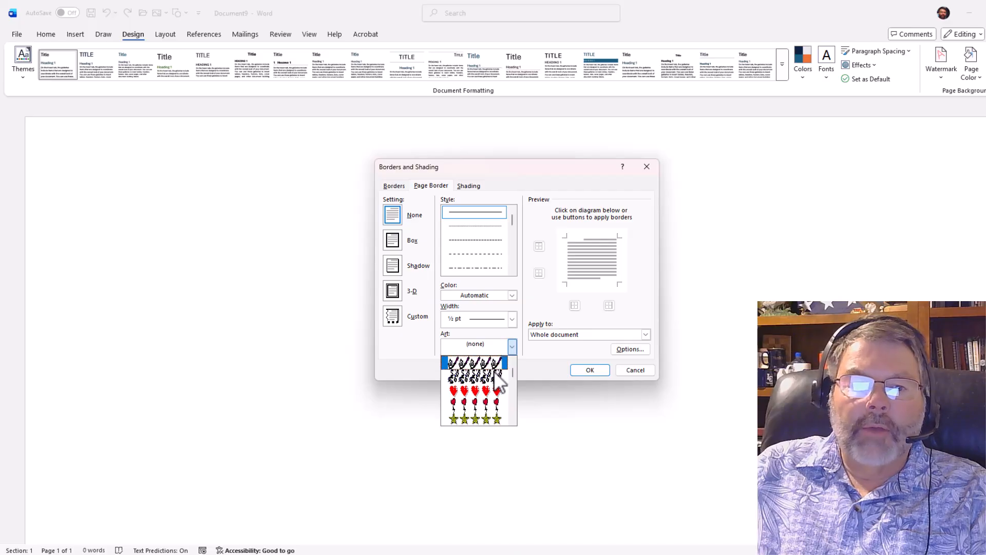
scroll(496, 368, "down", 4)
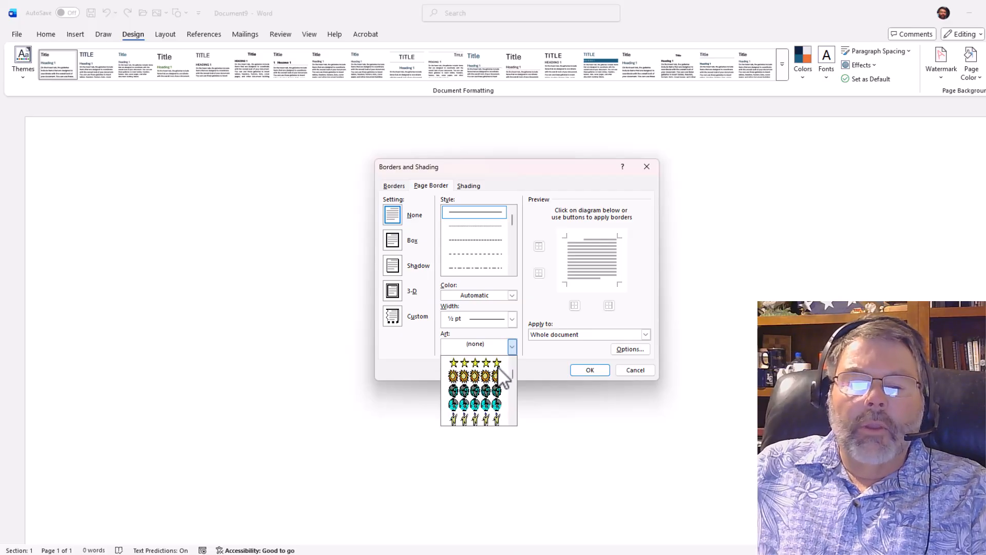
scroll(497, 368, "down", 6)
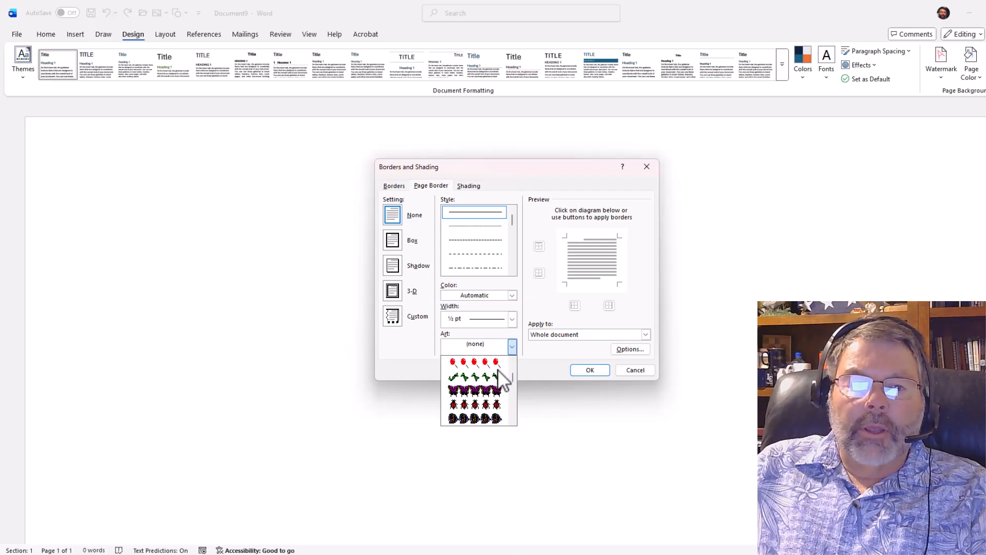
scroll(497, 369, "down", 6)
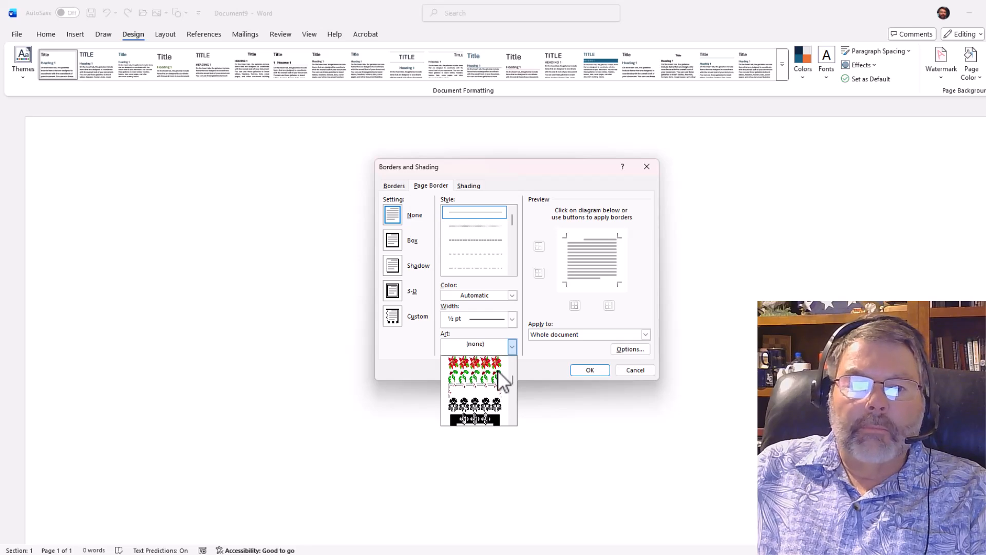
scroll(498, 371, "down", 8)
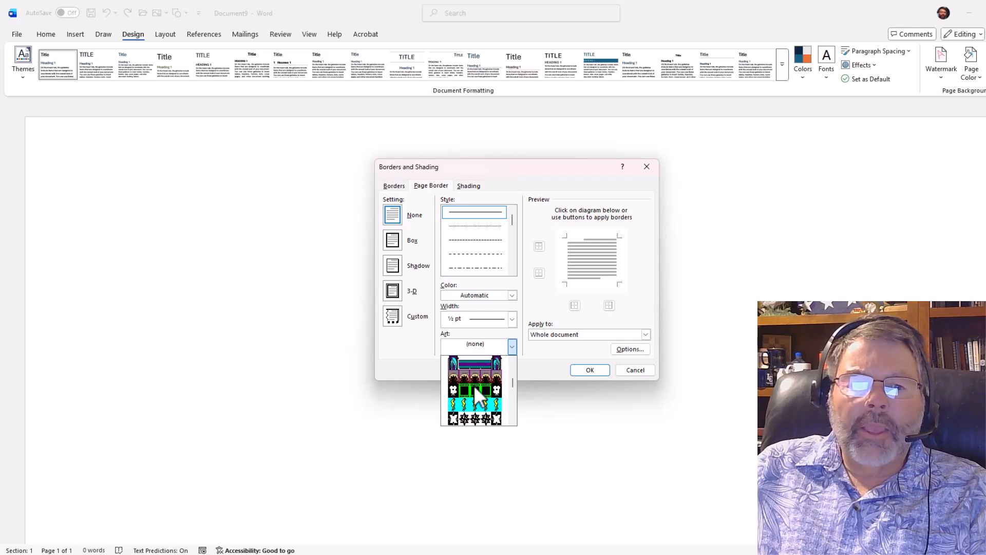
scroll(476, 388, "down", 6)
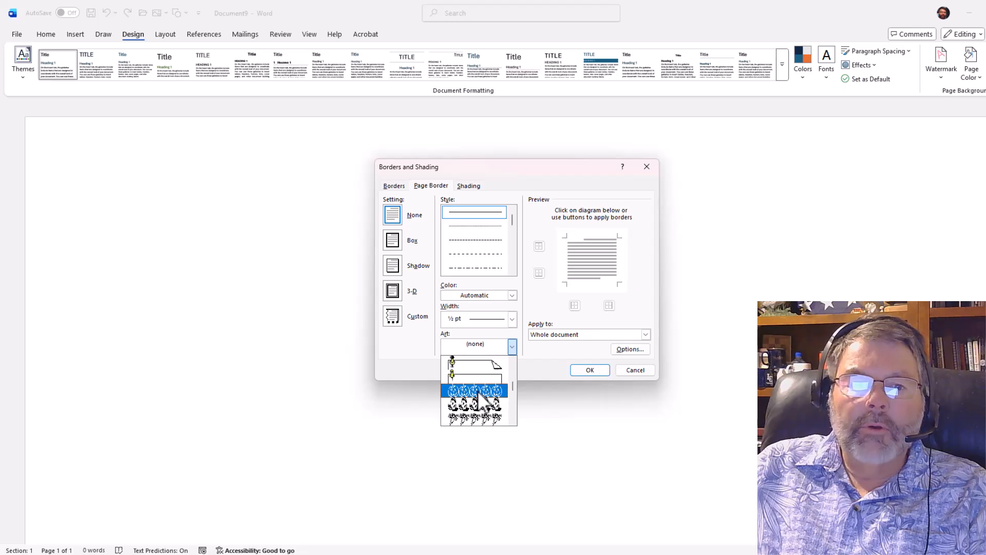
scroll(477, 393, "down", 8)
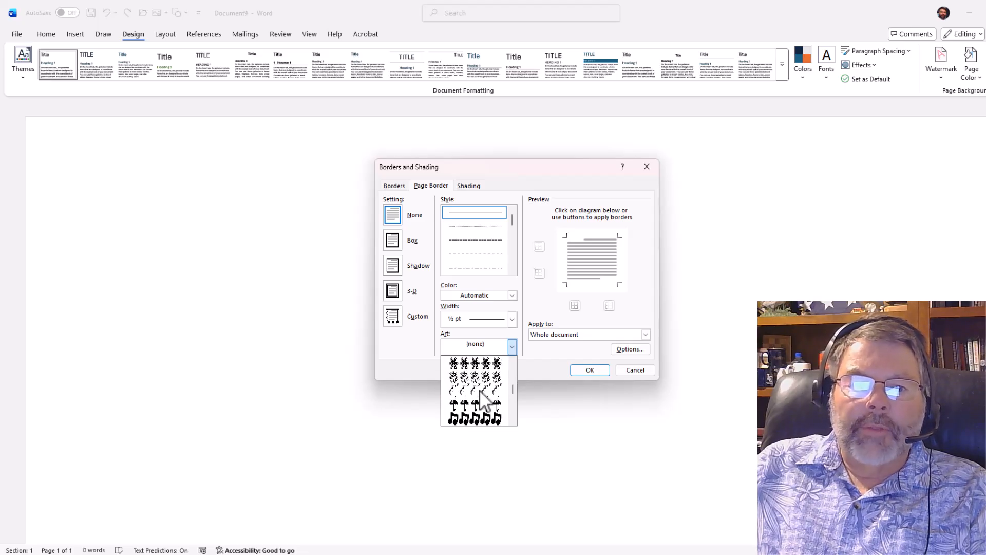
scroll(483, 398, "down", 8)
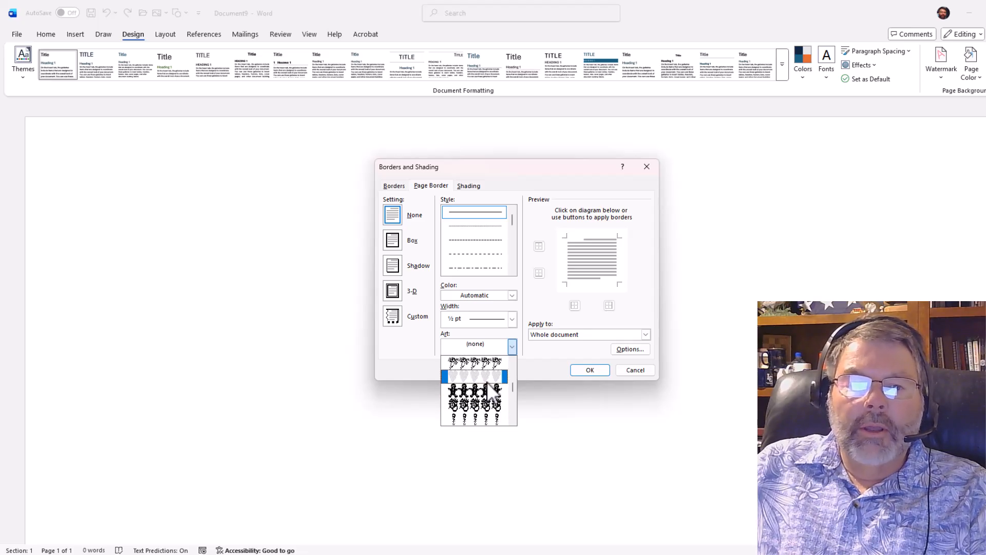
scroll(493, 385, "down", 8)
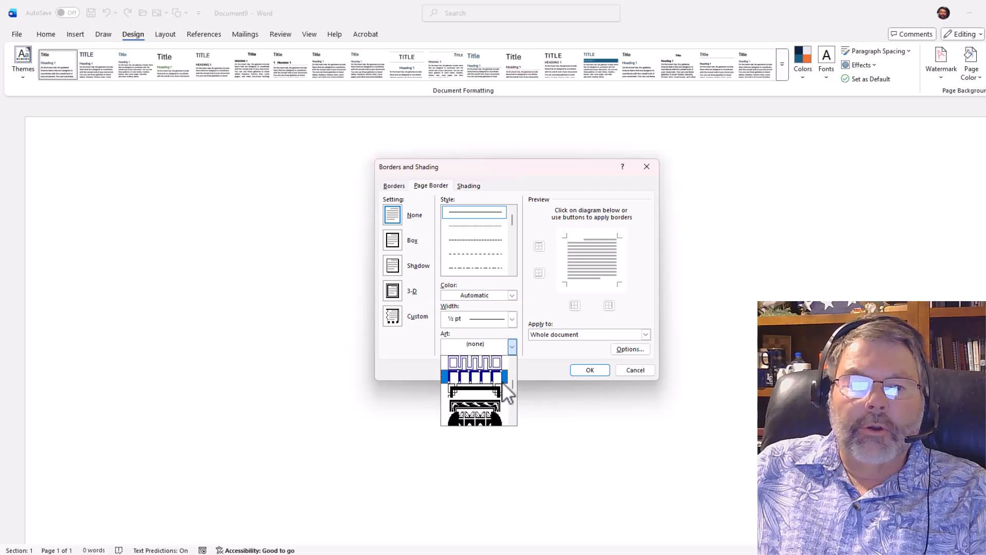
Step: Apply the red poinsettia art page border to the whole document
left_click_drag(512, 385, 508, 371)
scroll(485, 399, "down", 8)
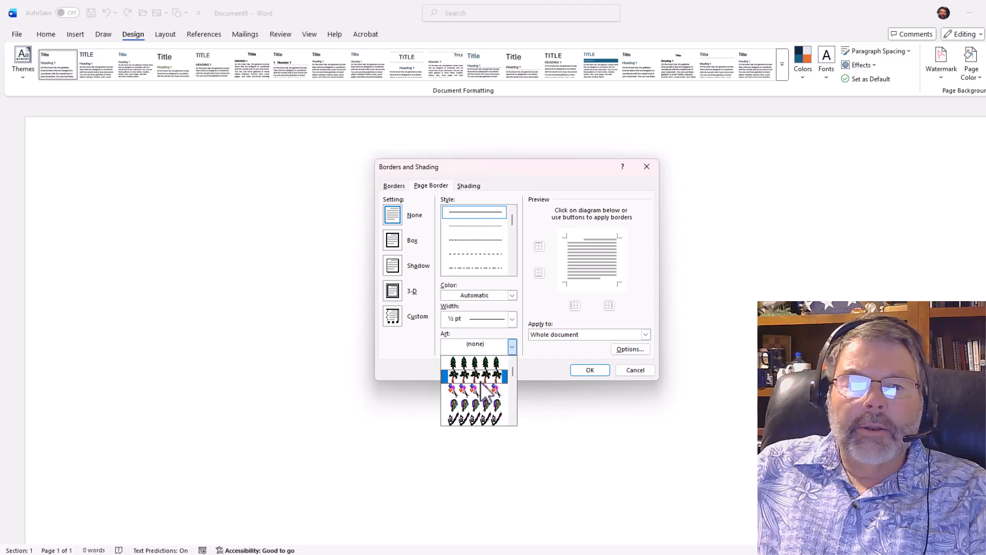
scroll(485, 392, "down", 6)
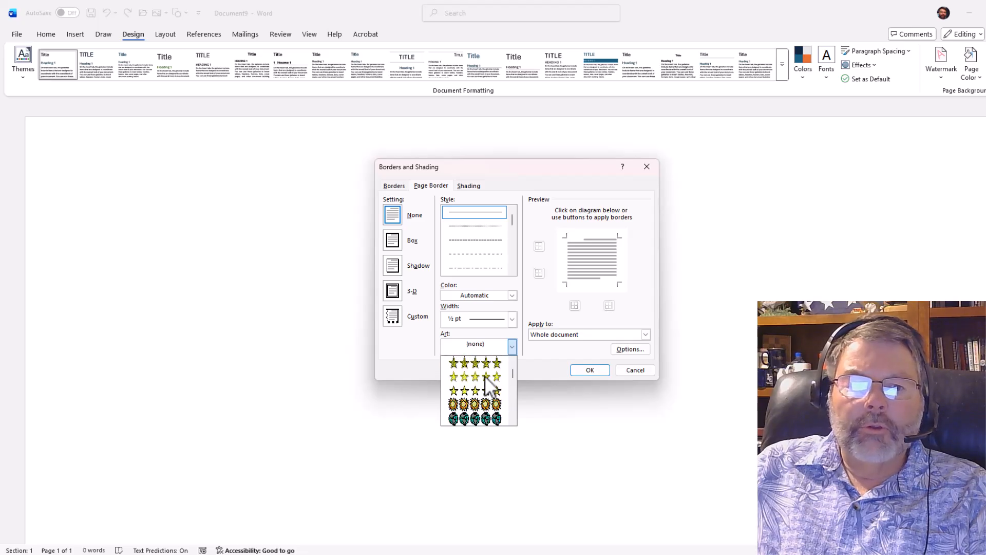
scroll(488, 391, "down", 8)
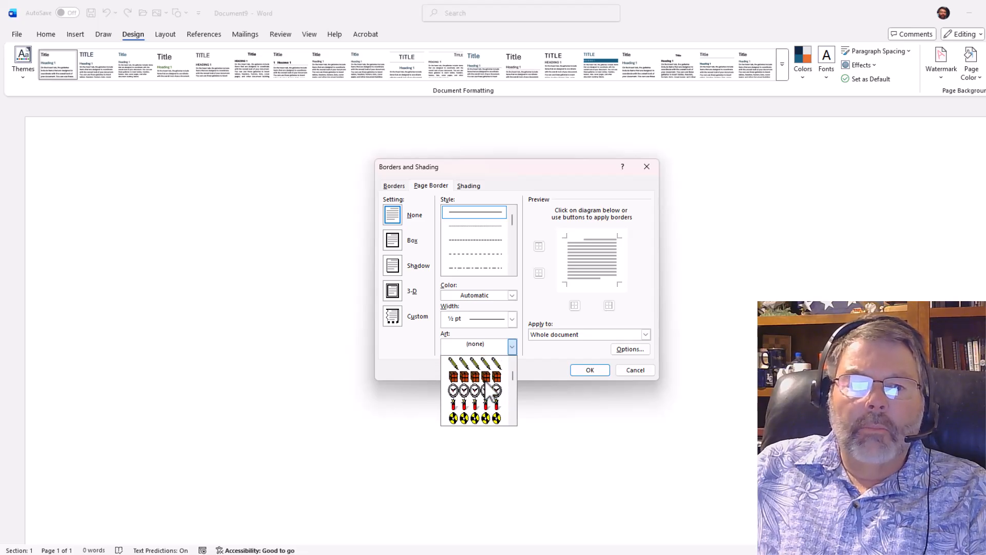
scroll(488, 391, "down", 8)
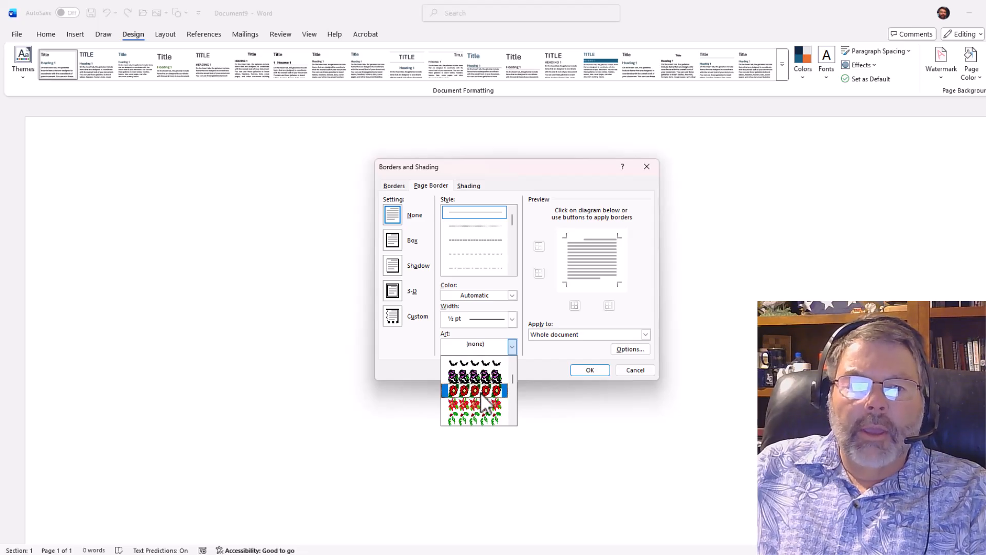
left_click(480, 405)
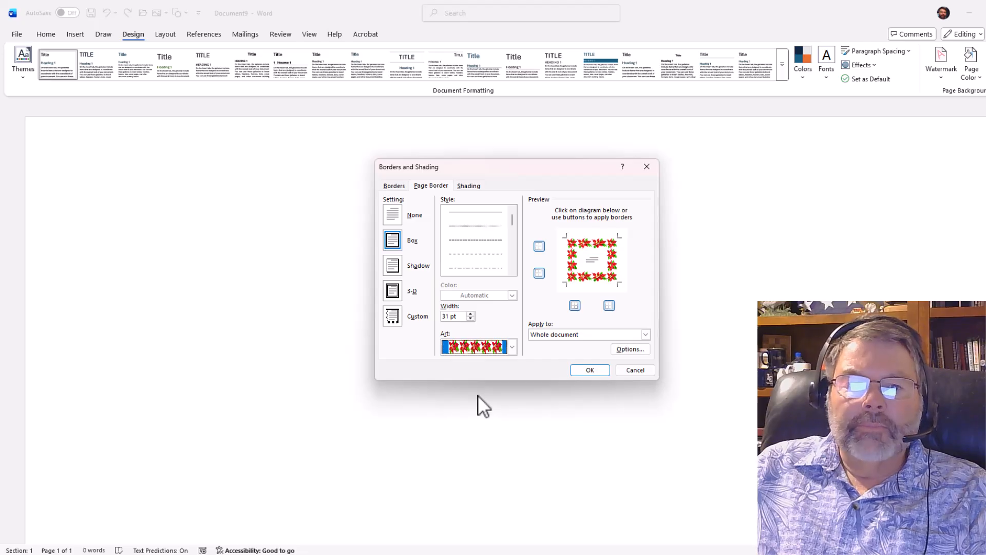
left_click(589, 371)
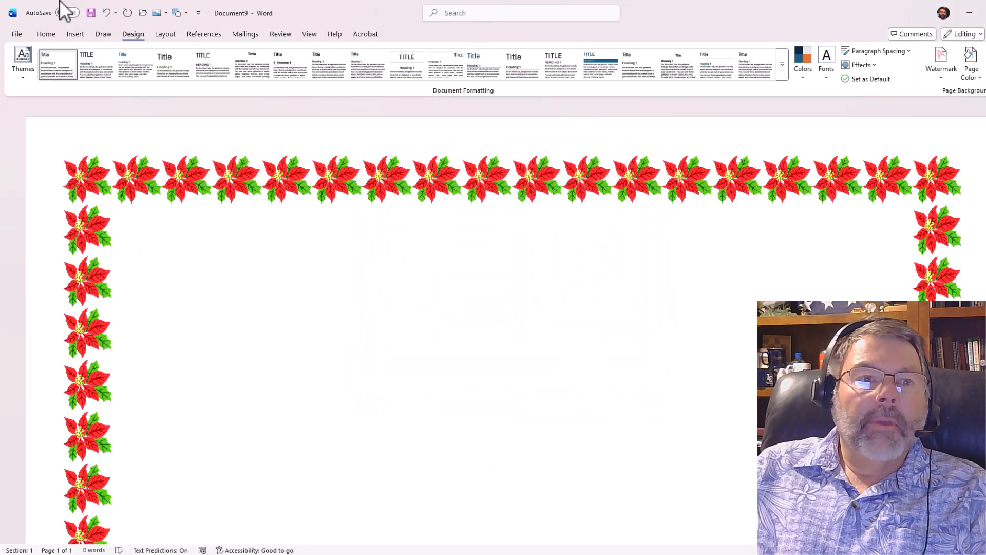
Step: Set the text font to AcmeFont and the font color to dark green
left_click(46, 34)
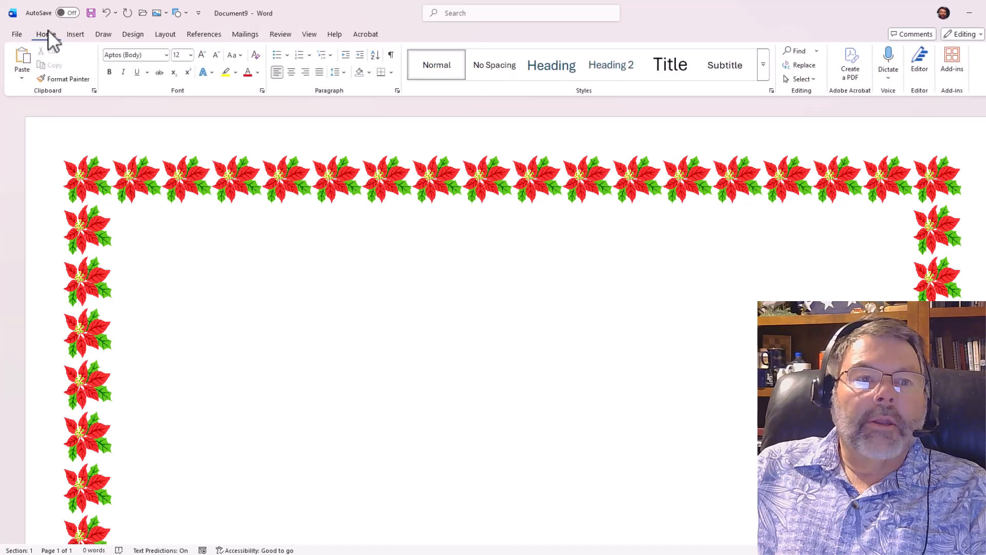
left_click(167, 54)
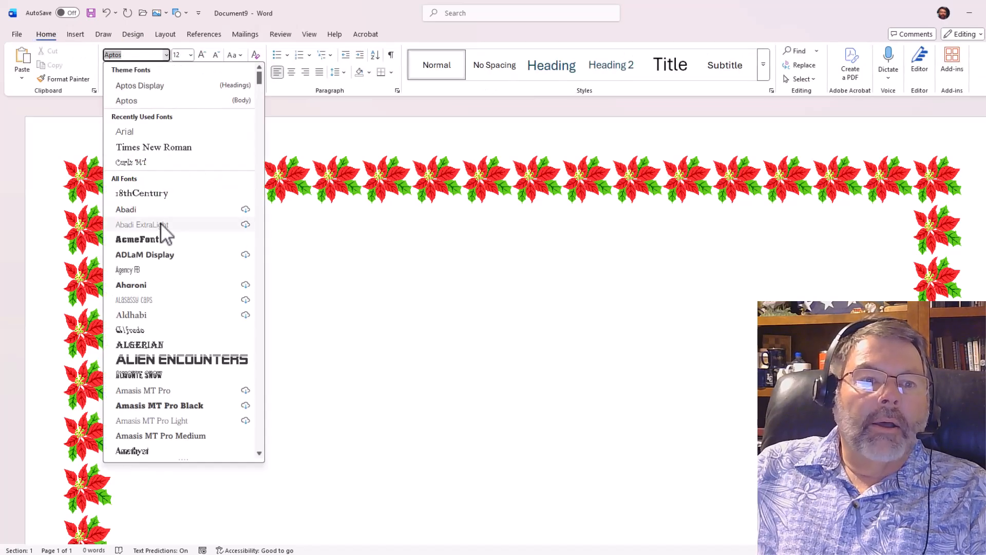
left_click(159, 243)
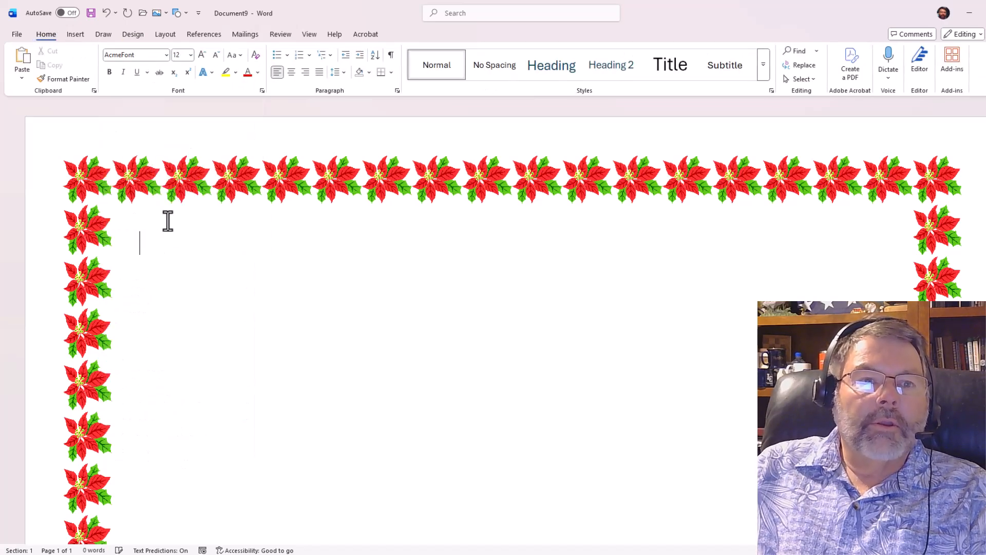
left_click(258, 73)
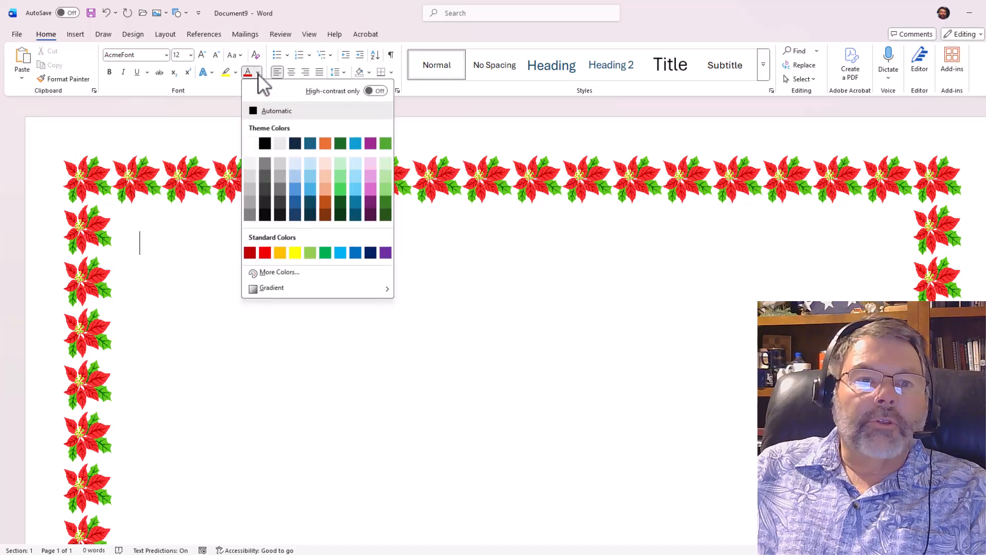
left_click(386, 213)
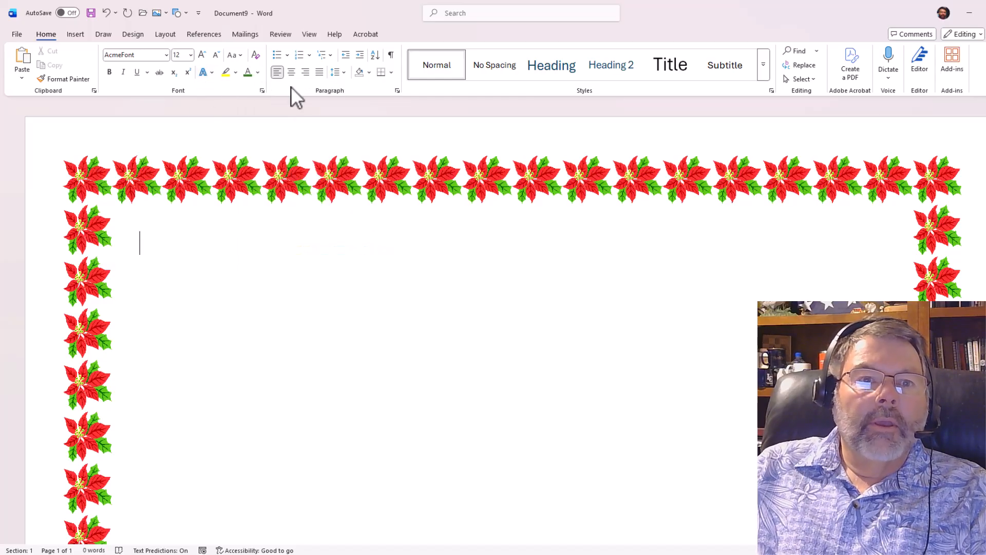
Step: Right-align the empty paragraph and open the font size choices
left_click(306, 72)
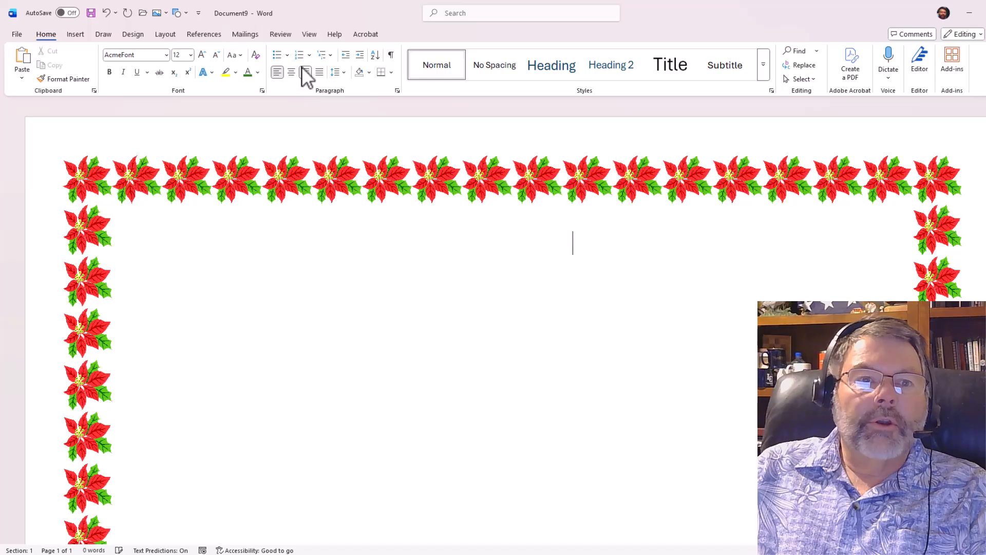
left_click(190, 55)
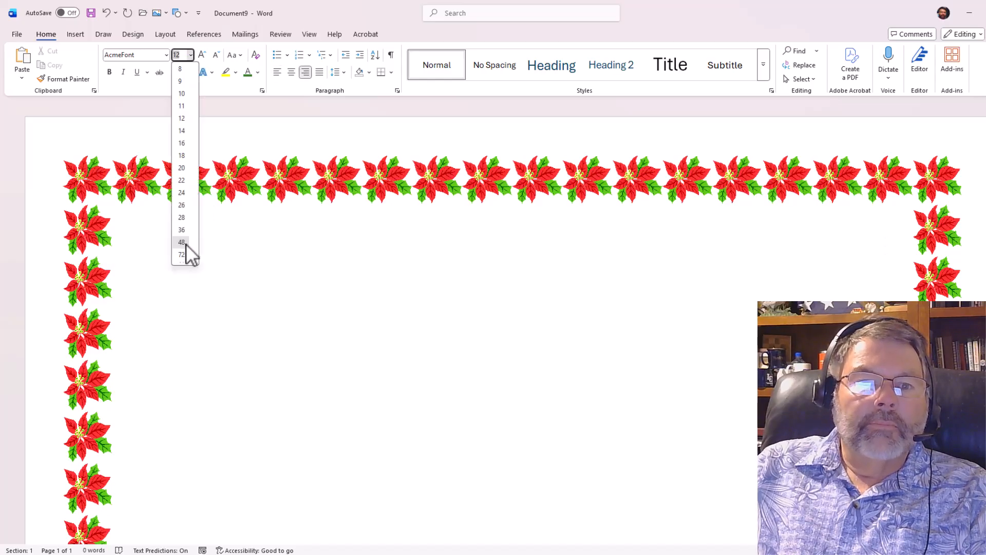